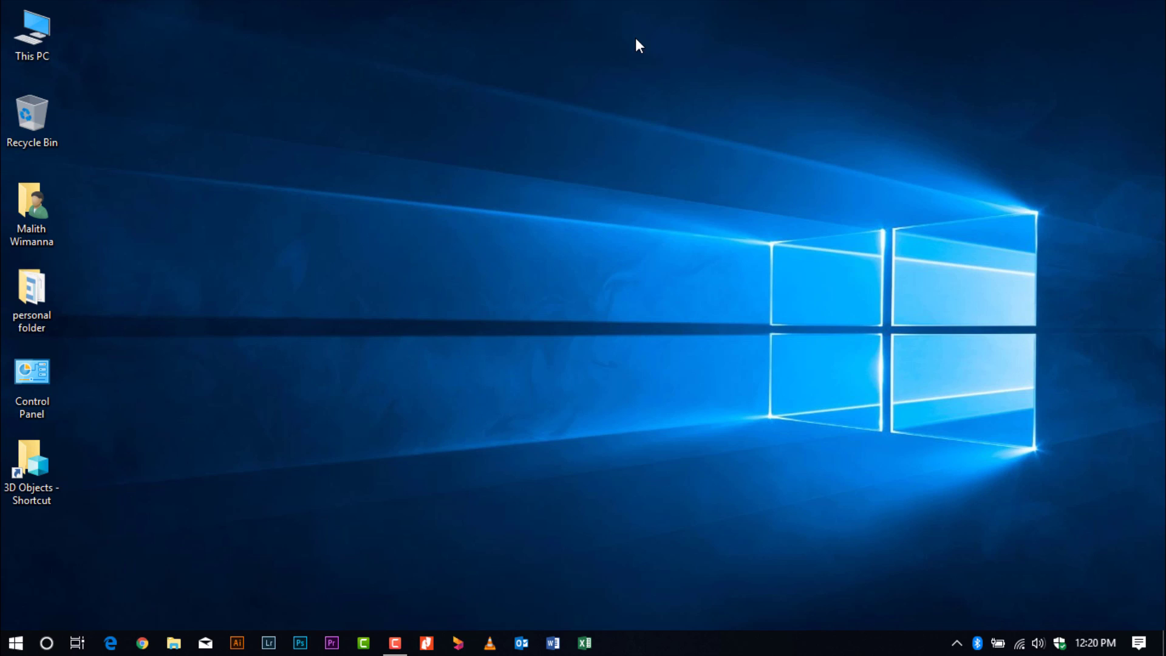
Open and close Chrome, then launch Microsoft Edge.
{"action": "left_click", "coordinate": [137, 641]}
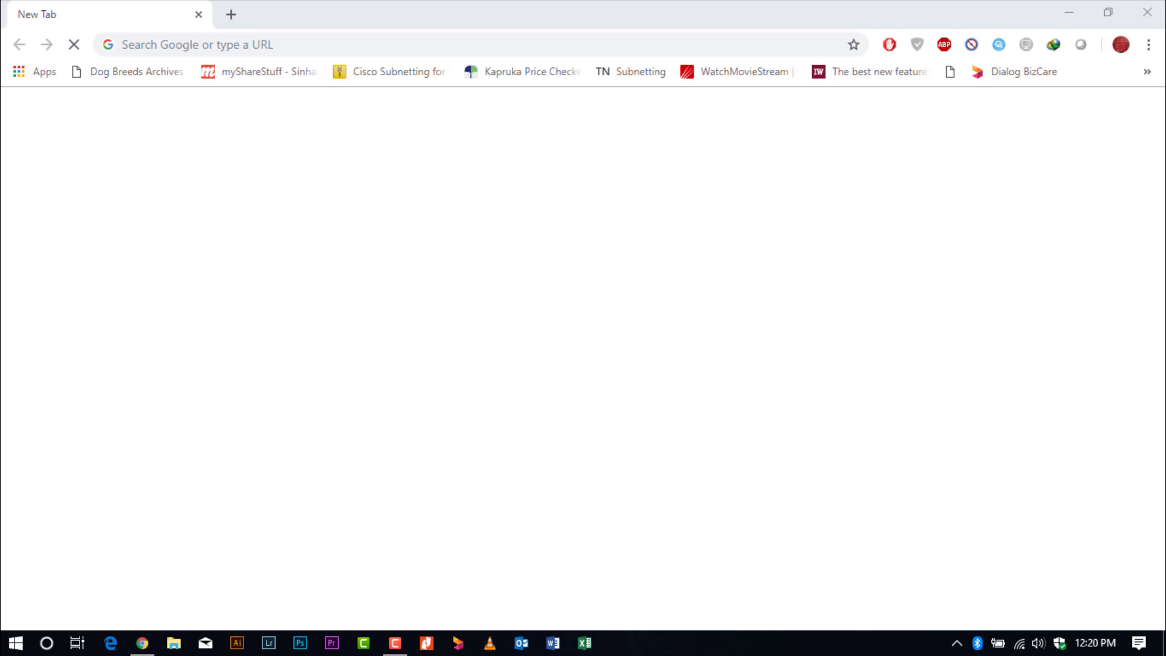
{"action": "left_click", "coordinate": [1150, 7]}
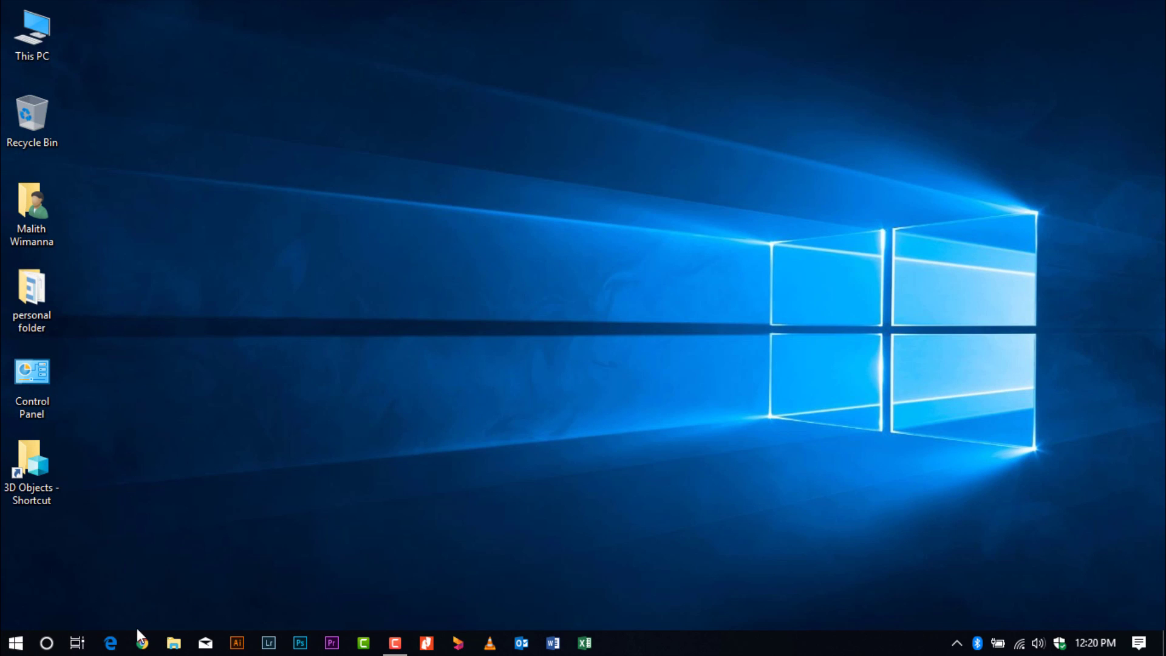
{"action": "left_click", "coordinate": [110, 642]}
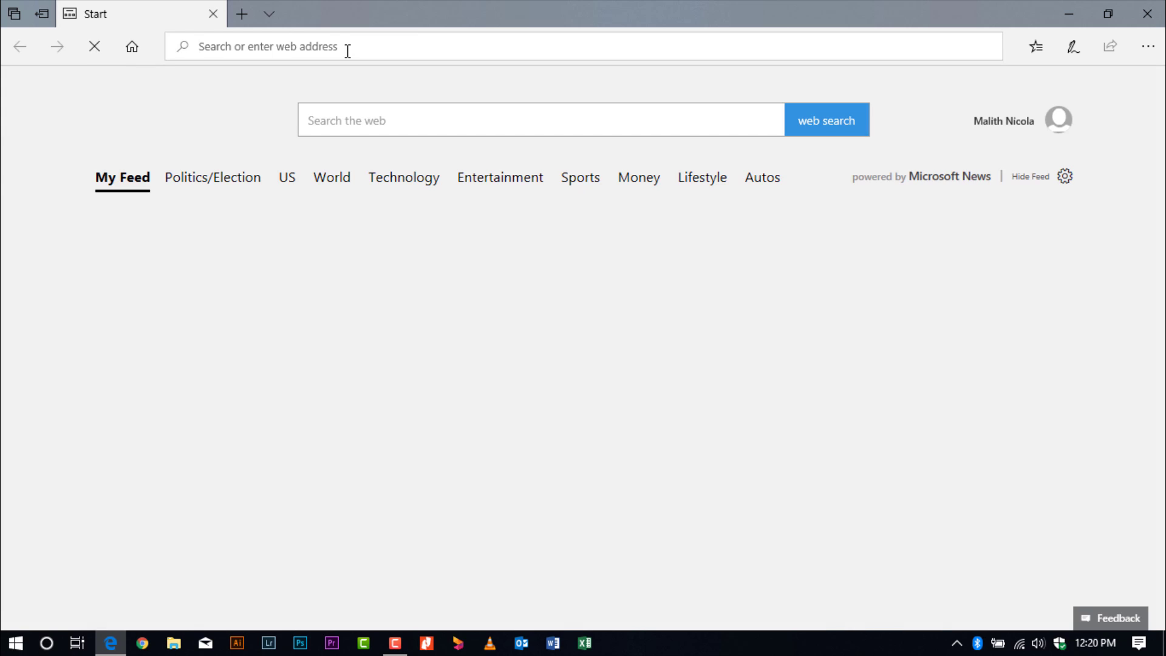
Go to outlook.com in Edge and start signing in.
{"action": "type", "text": "outlook"}
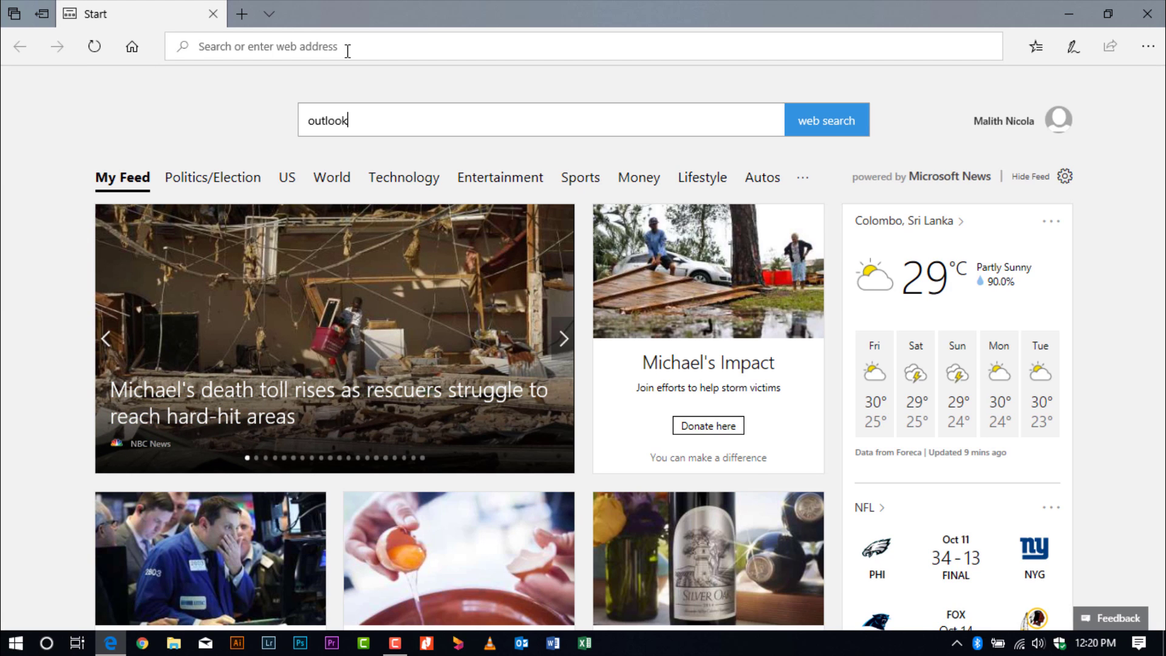
{"action": "type", "text": "out"}
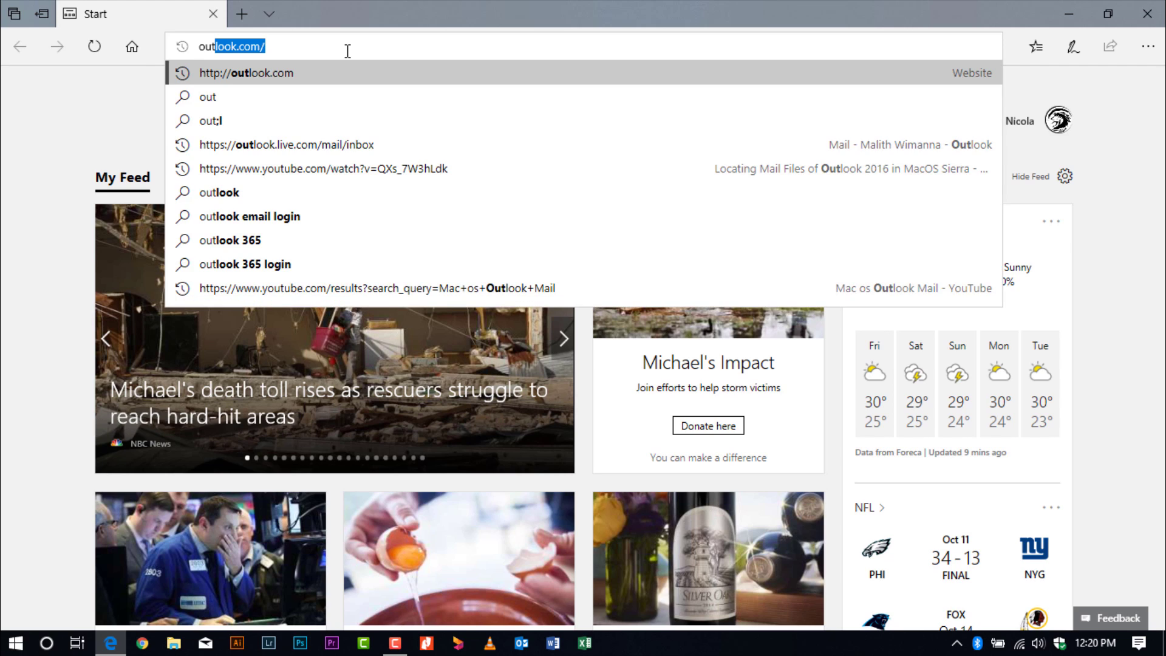
{"action": "key", "text": "Return"}
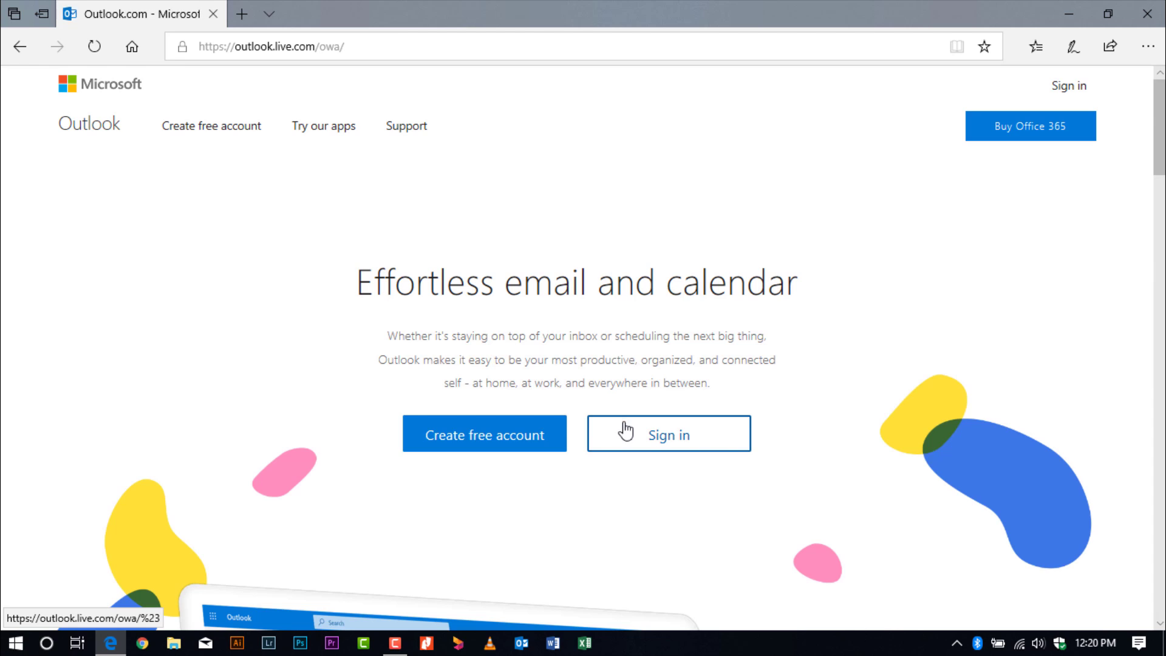
{"action": "left_click", "coordinate": [629, 427]}
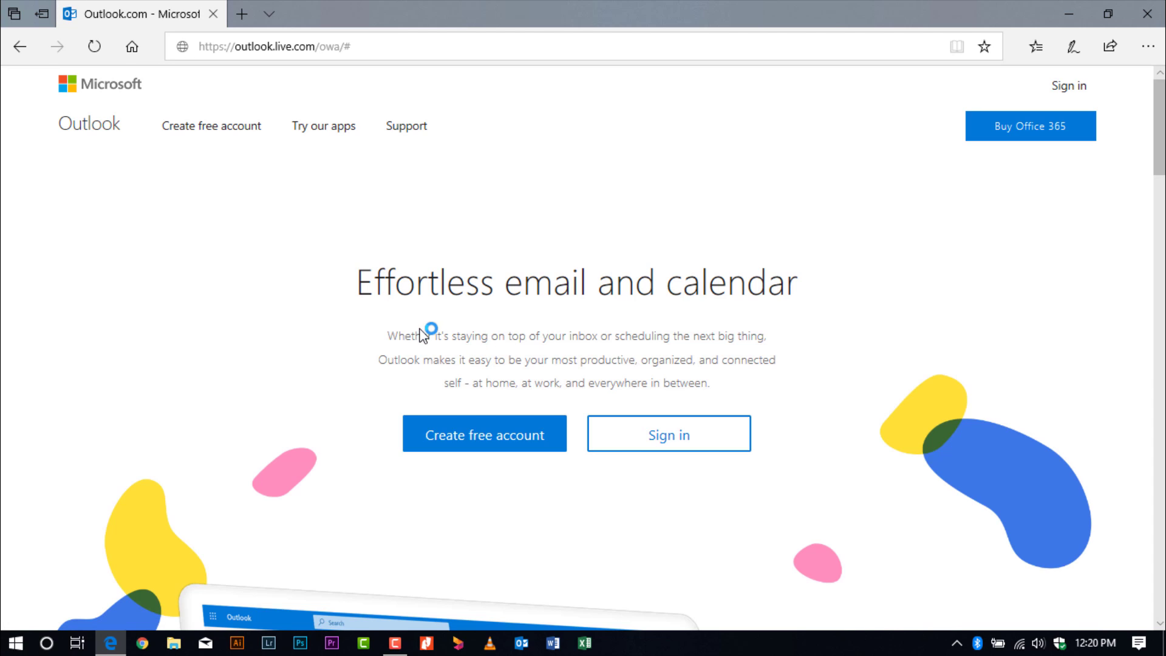
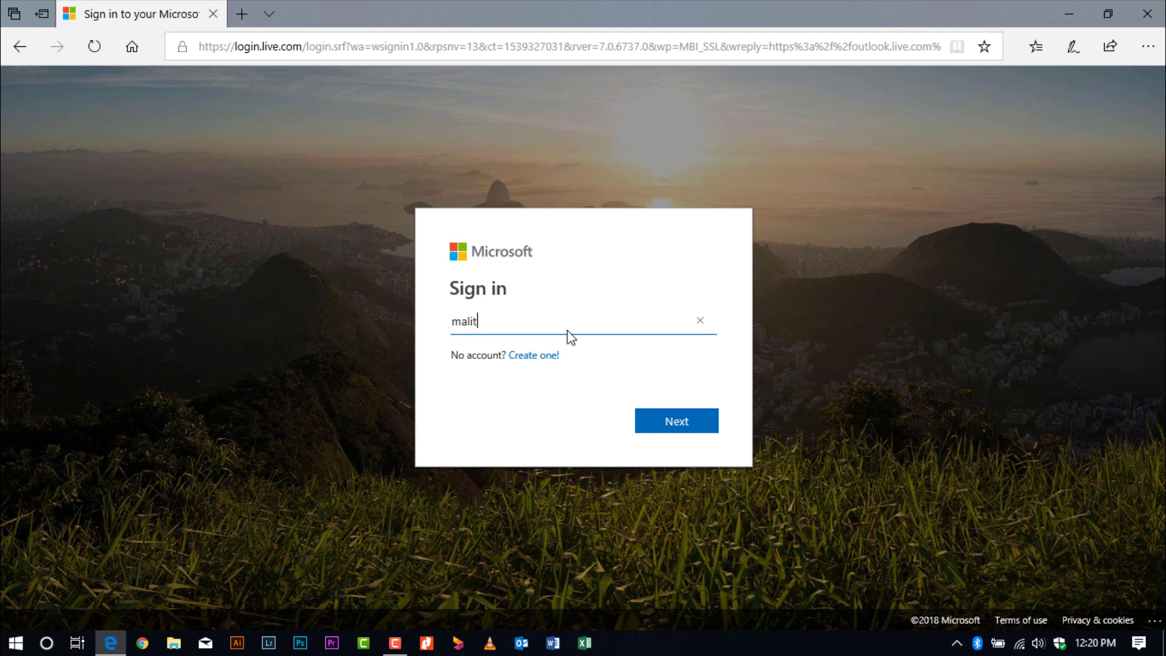
Sign in with the account e-mail, fixing a missing dot, and the account password.
{"action": "left_click", "coordinate": [485, 321]}
{"action": "type", "text": "."}
{"action": "key", "text": "Return"}
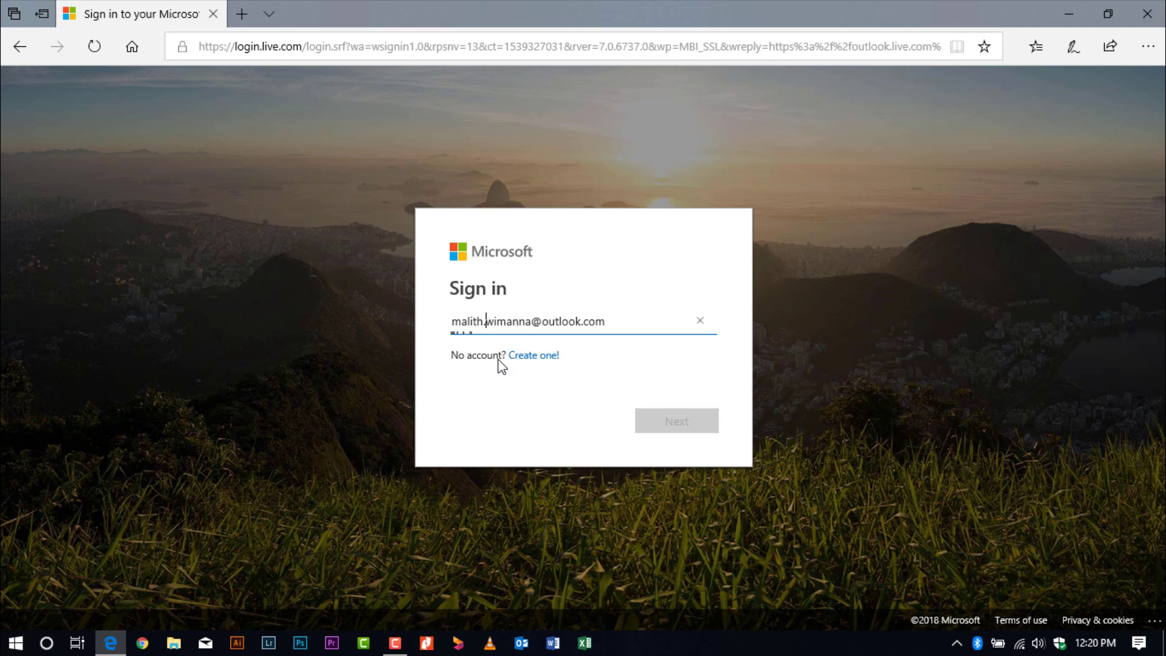
{"action": "type", "text": "•••"}
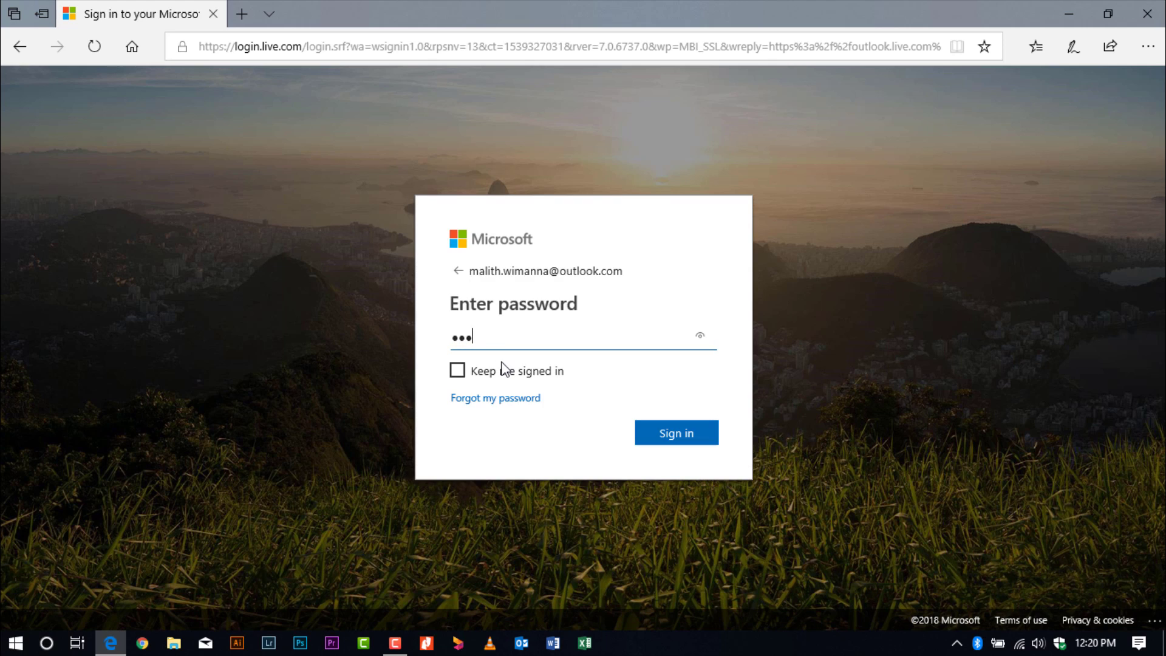
{"action": "type", "text": "••••••••••"}
{"action": "key", "text": "Return"}
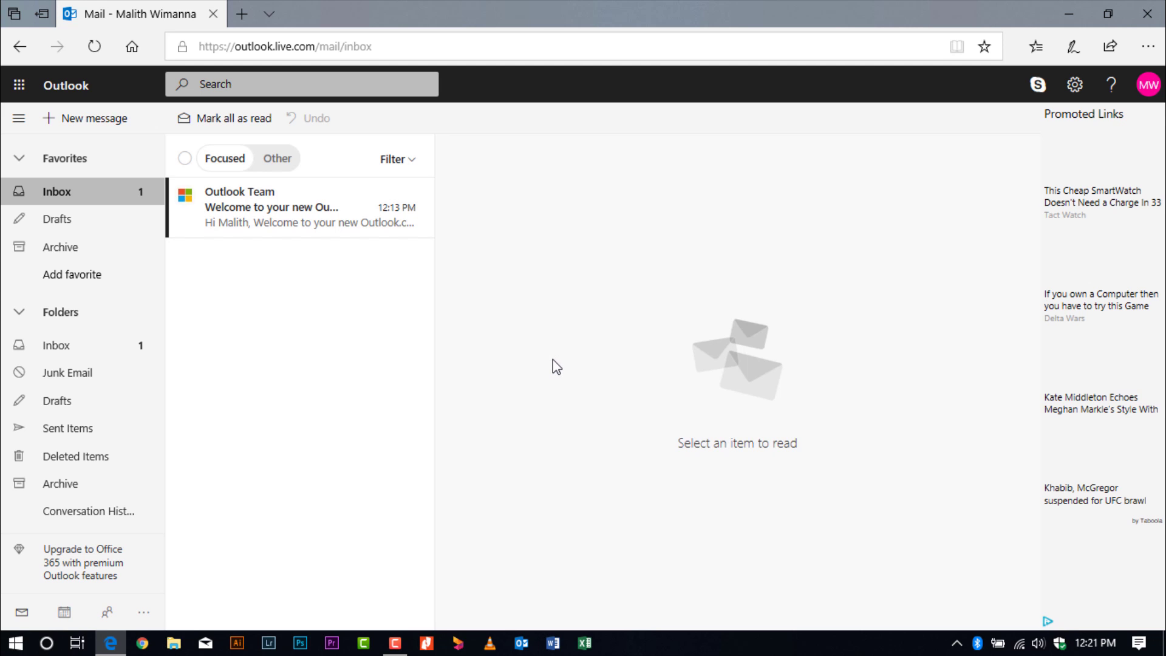
Go from View account to Security's additional options and choose Set up two-step verification.
{"action": "left_click", "coordinate": [1148, 86]}
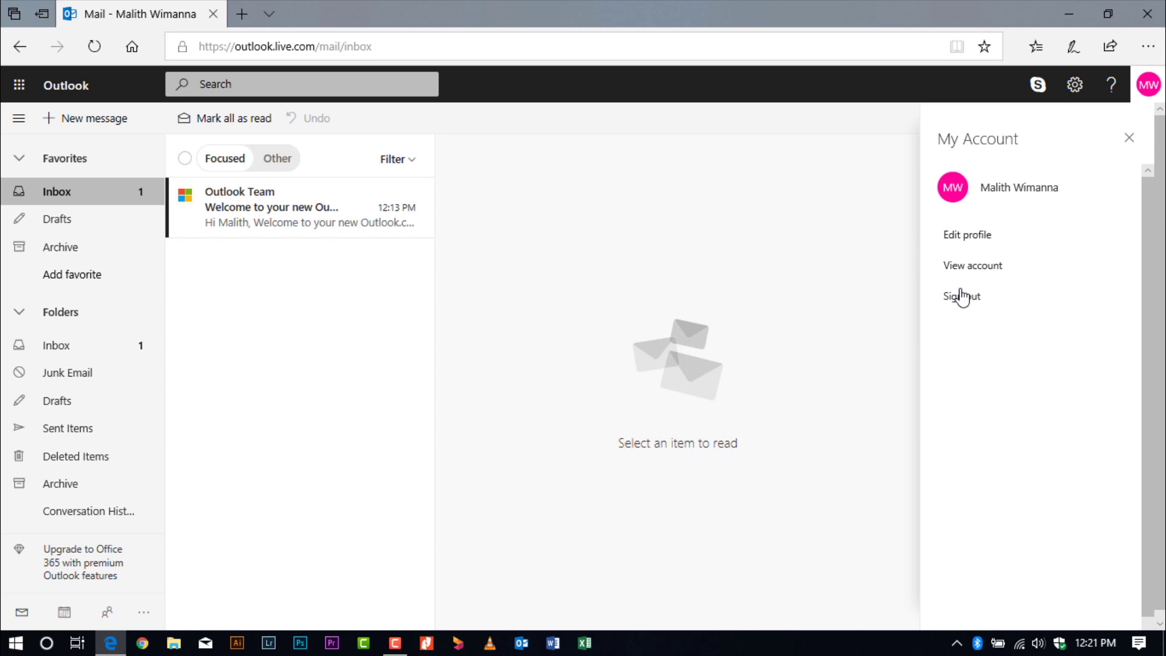
{"action": "left_click", "coordinate": [975, 268]}
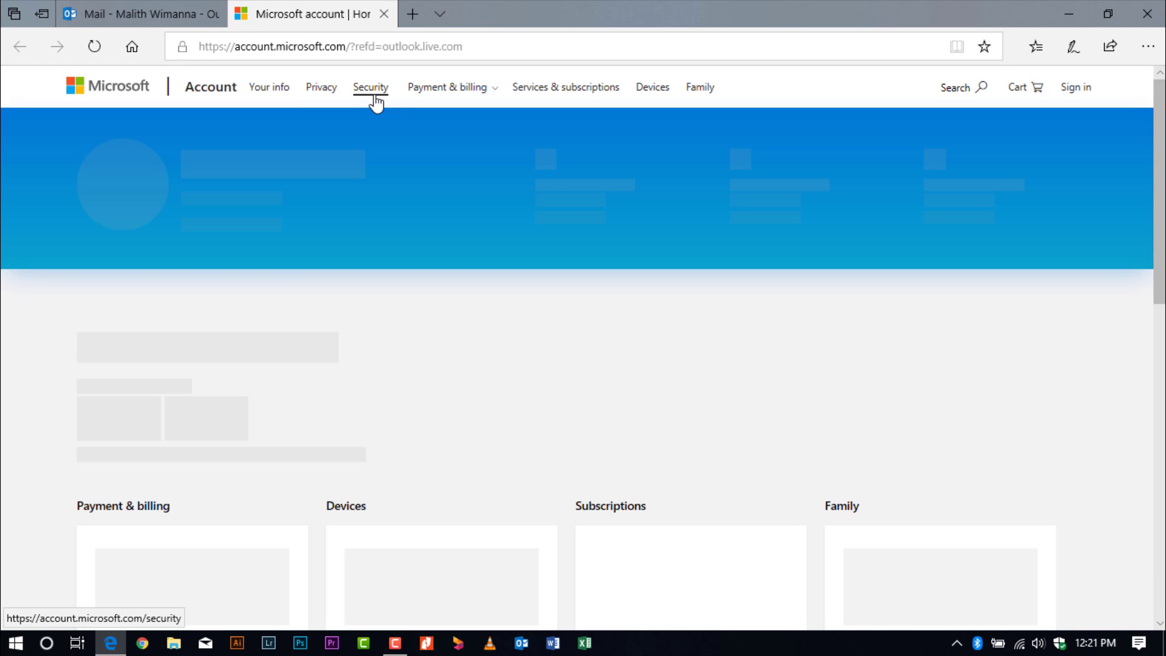
{"action": "left_click", "coordinate": [374, 95]}
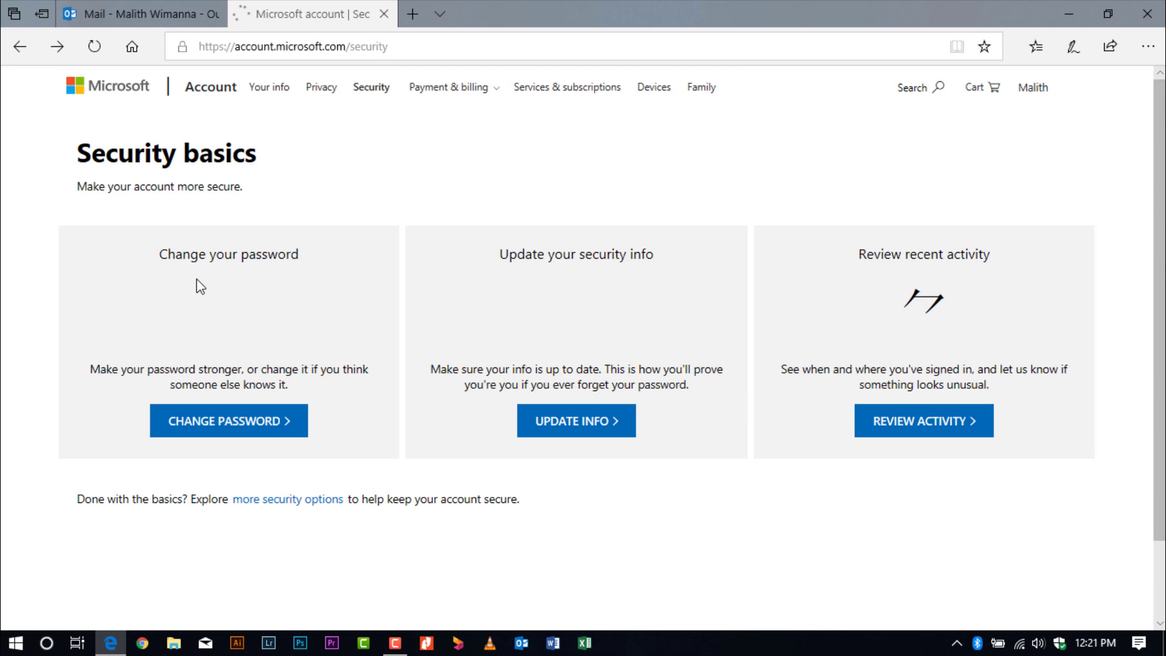
{"action": "left_click", "coordinate": [331, 504]}
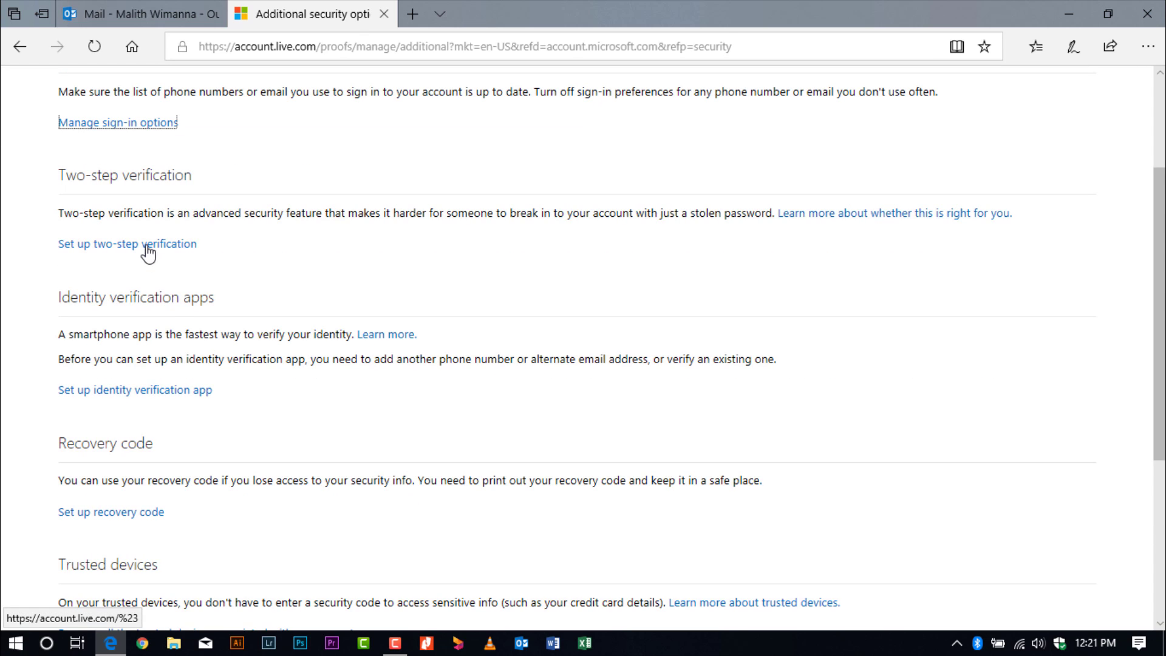
{"action": "scroll", "coordinate": [149, 250], "scroll_direction": "up", "scroll_amount": 2}
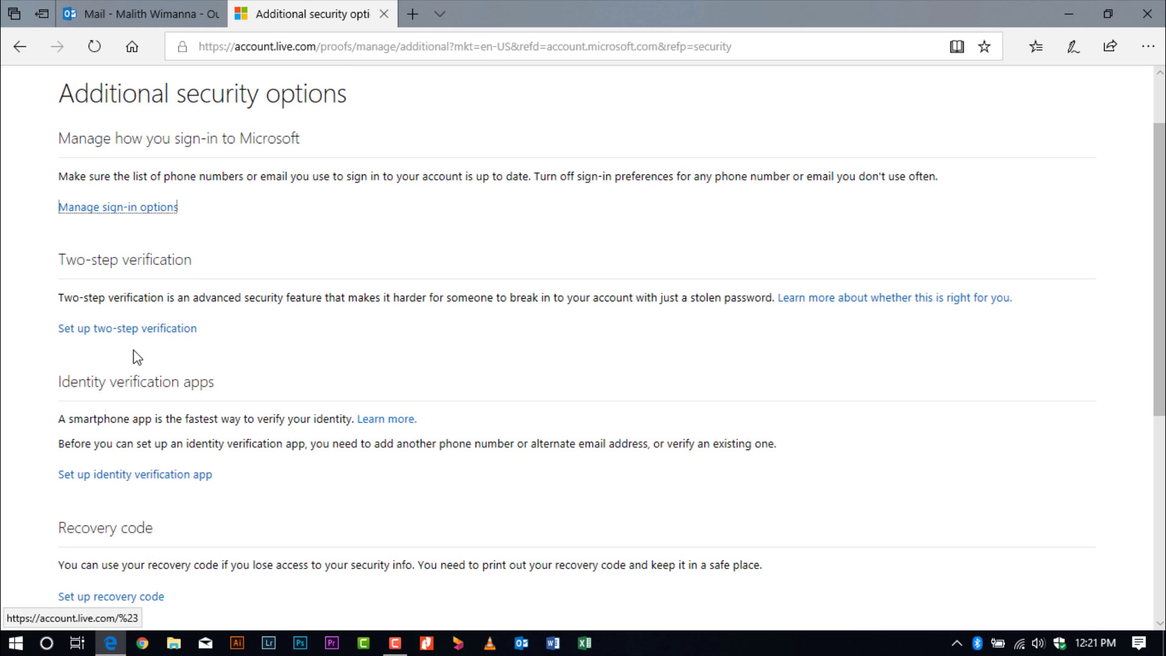
{"action": "left_click", "coordinate": [149, 329]}
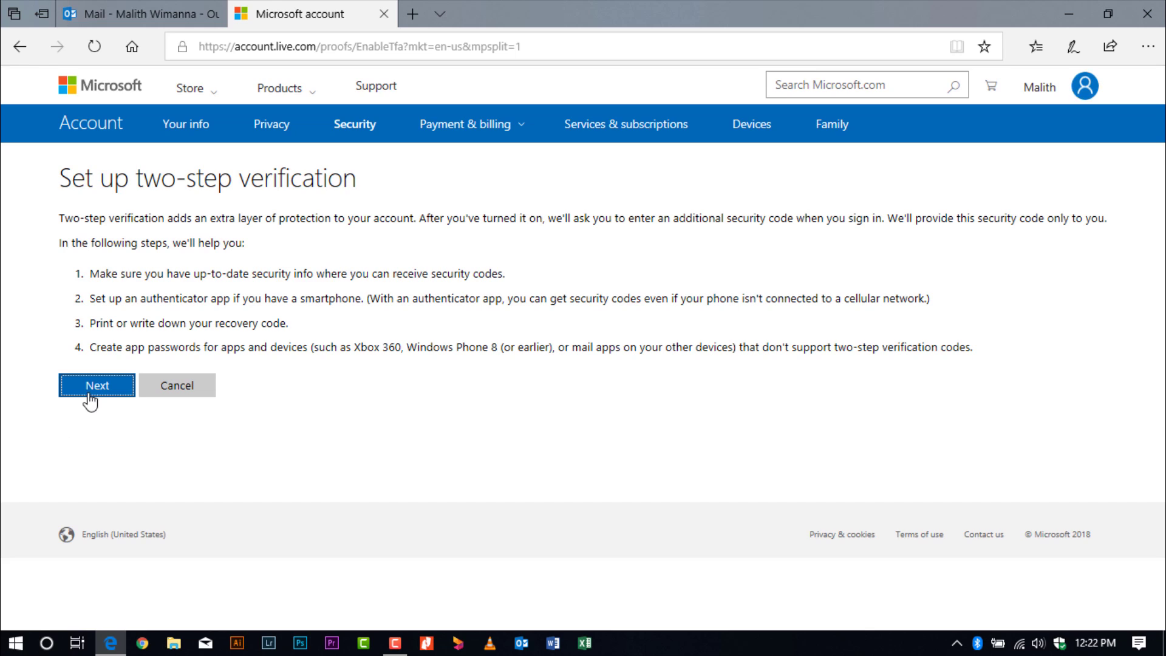
Choose verification with an app and open the Microsoft Authenticator 'Get it now' download page.
{"action": "left_click", "coordinate": [92, 396]}
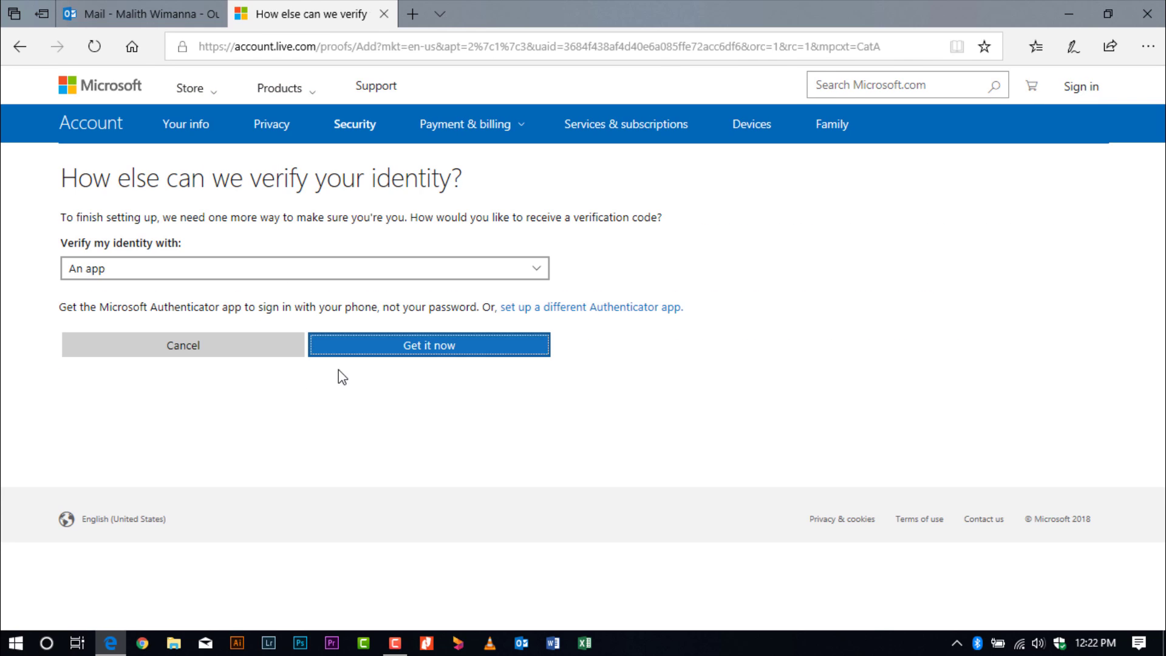
{"action": "left_click", "coordinate": [380, 354]}
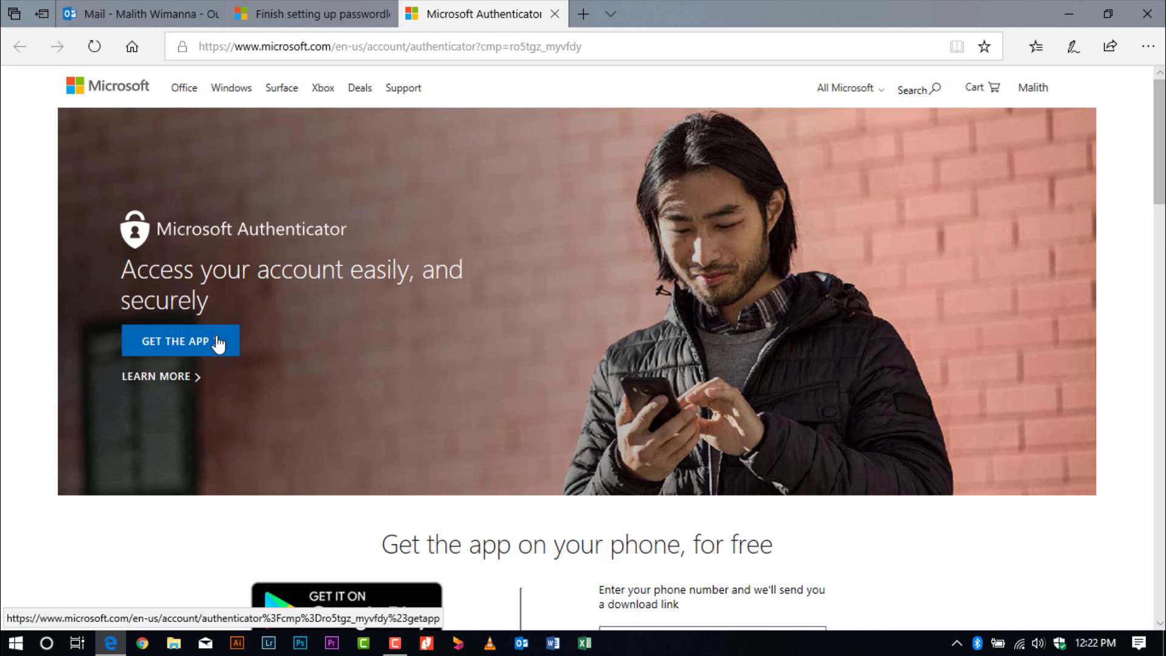
Close the Microsoft Authenticator download tab to return to the setup page.
{"action": "middle_click", "coordinate": [504, 16]}
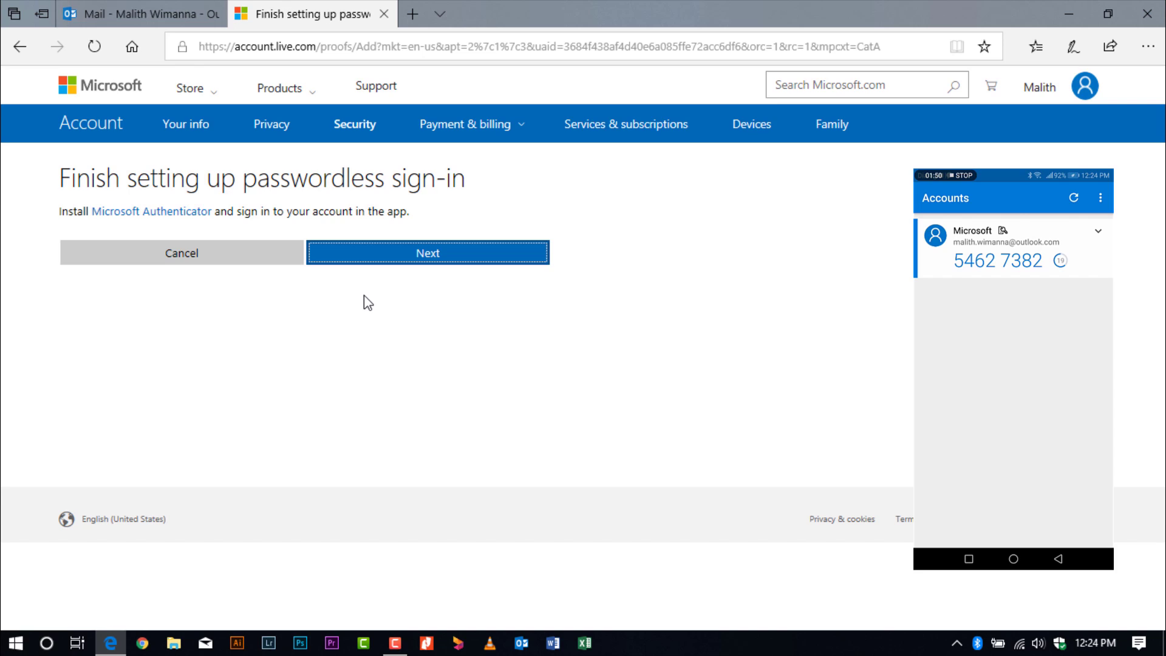
Finish passwordless sign-in, accept the recovery code, complete two-step verification, then open Chrome.
{"action": "left_click", "coordinate": [488, 255]}
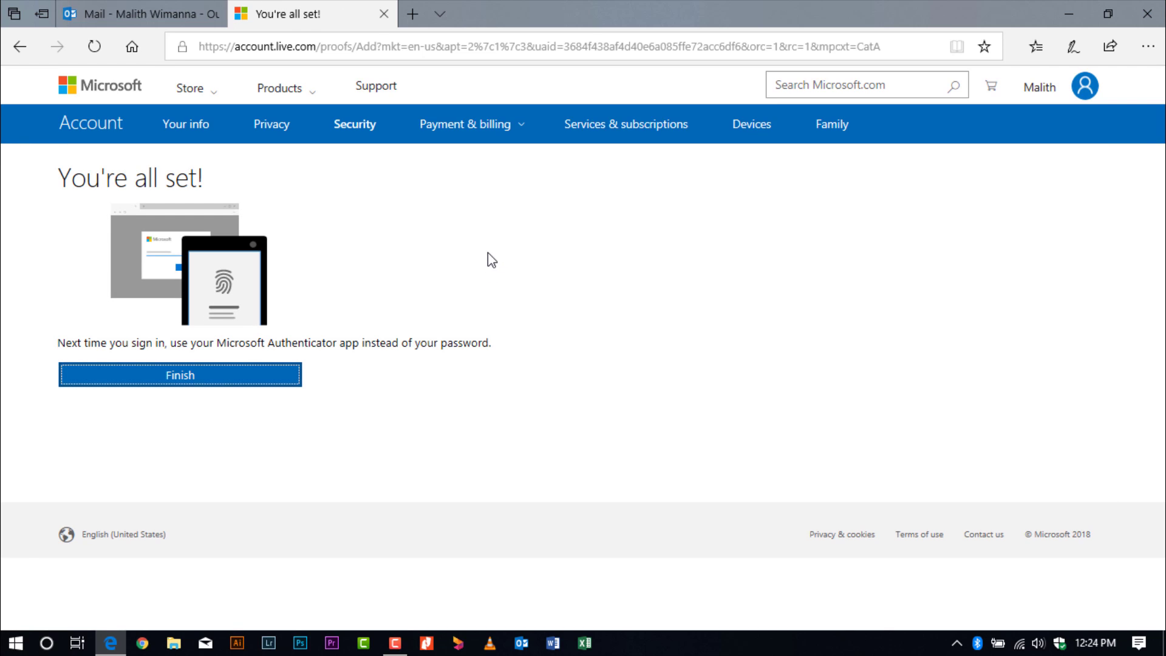
{"action": "left_click", "coordinate": [241, 372]}
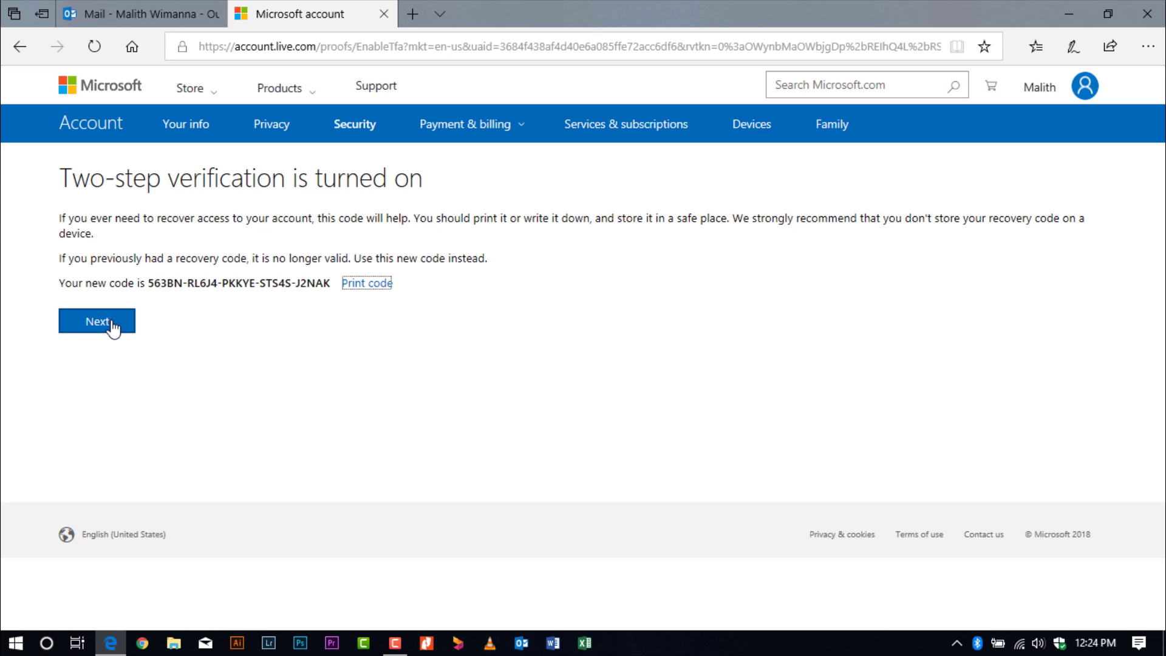
{"action": "left_click", "coordinate": [112, 324]}
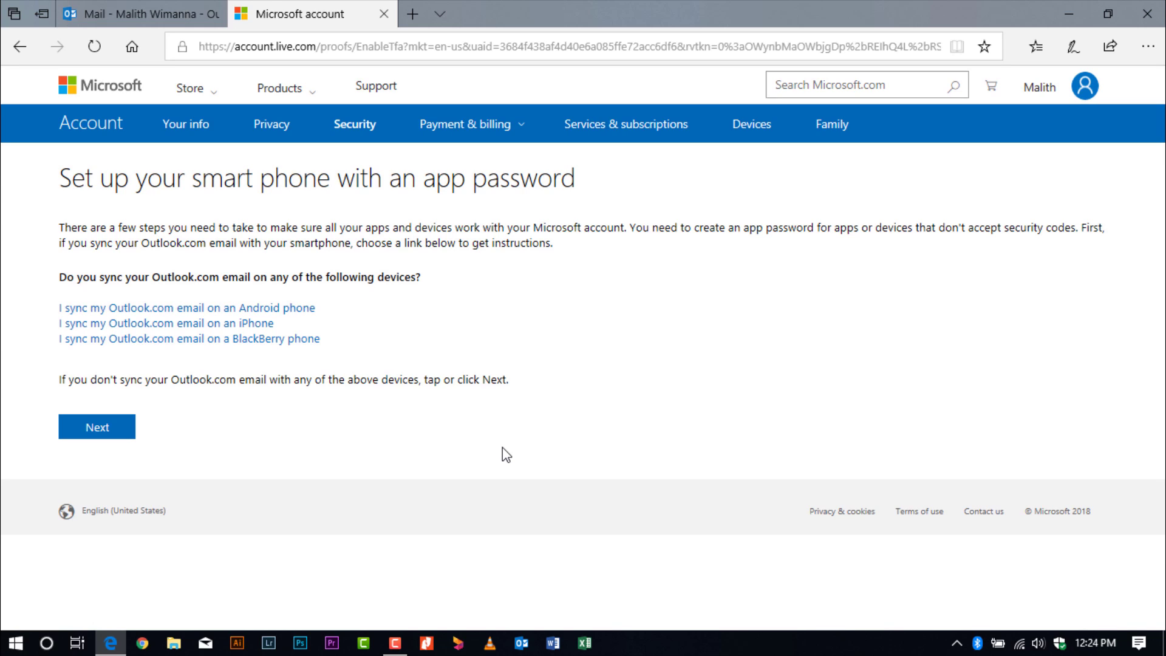
{"action": "left_click", "coordinate": [73, 433]}
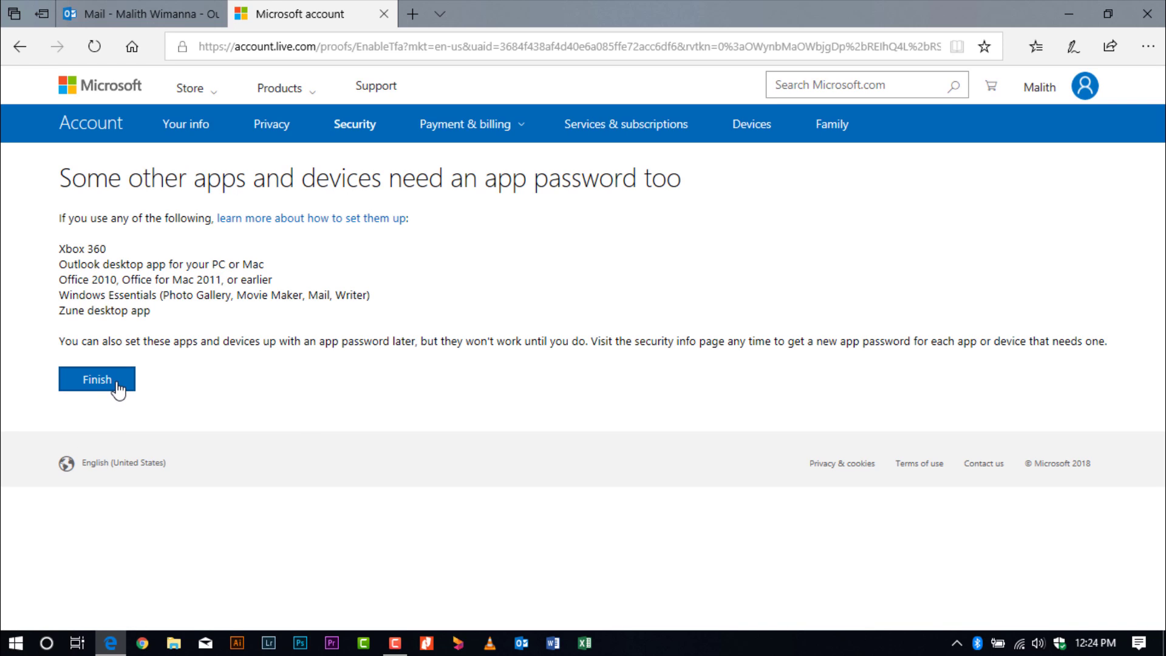
{"action": "left_click", "coordinate": [118, 389]}
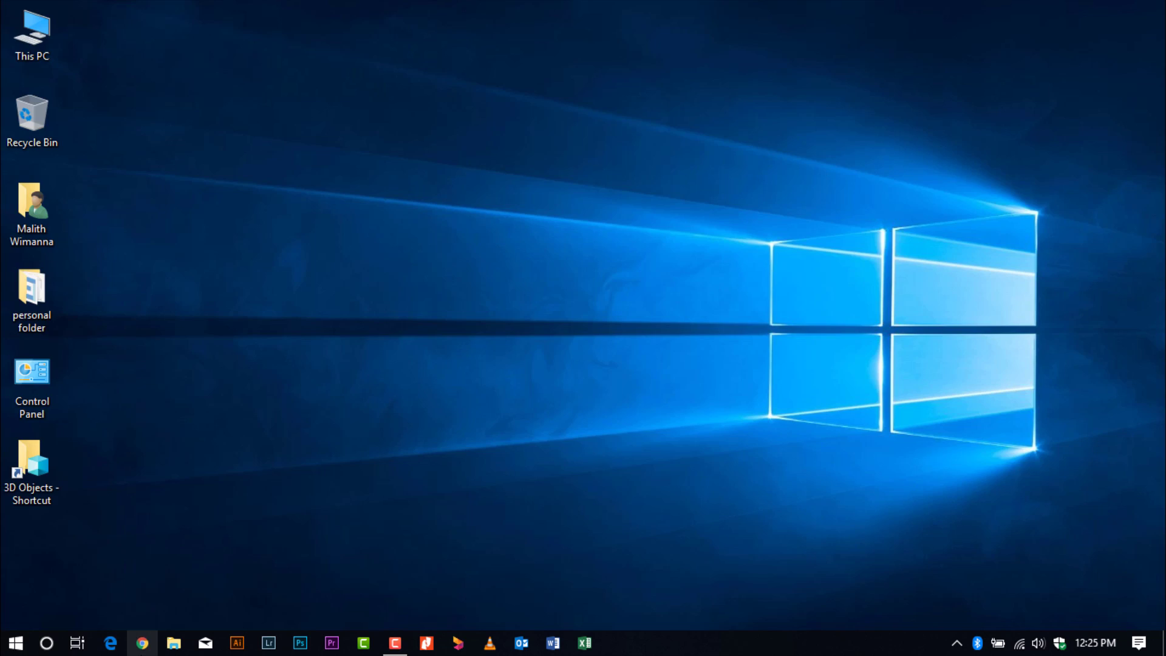
{"action": "left_click", "coordinate": [142, 642]}
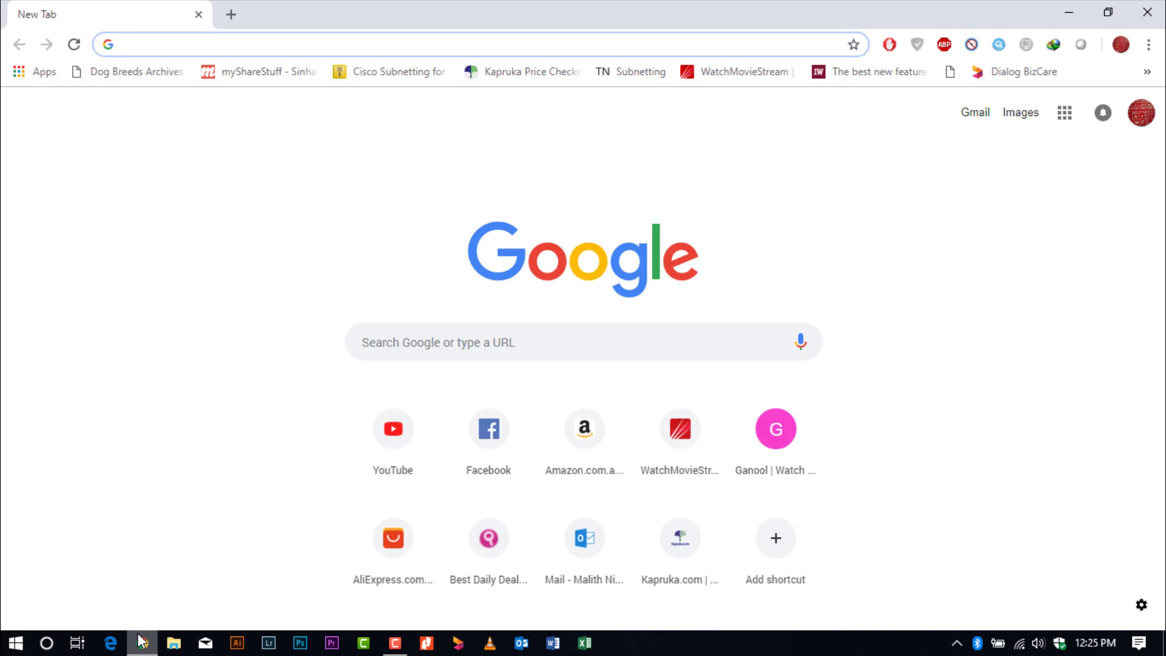
In Chrome, go to outlook, enter the account e-mail, and choose Microsoft Authenticator approval.
{"action": "type", "text": "outlook.com"}
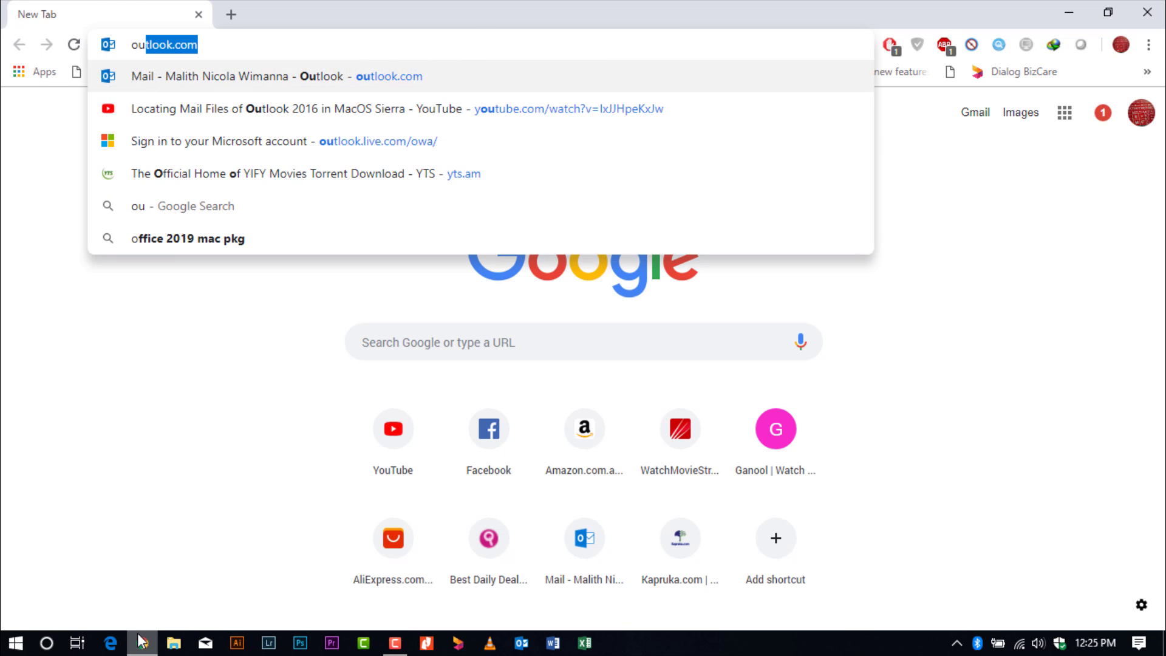
{"action": "key", "text": "Return"}
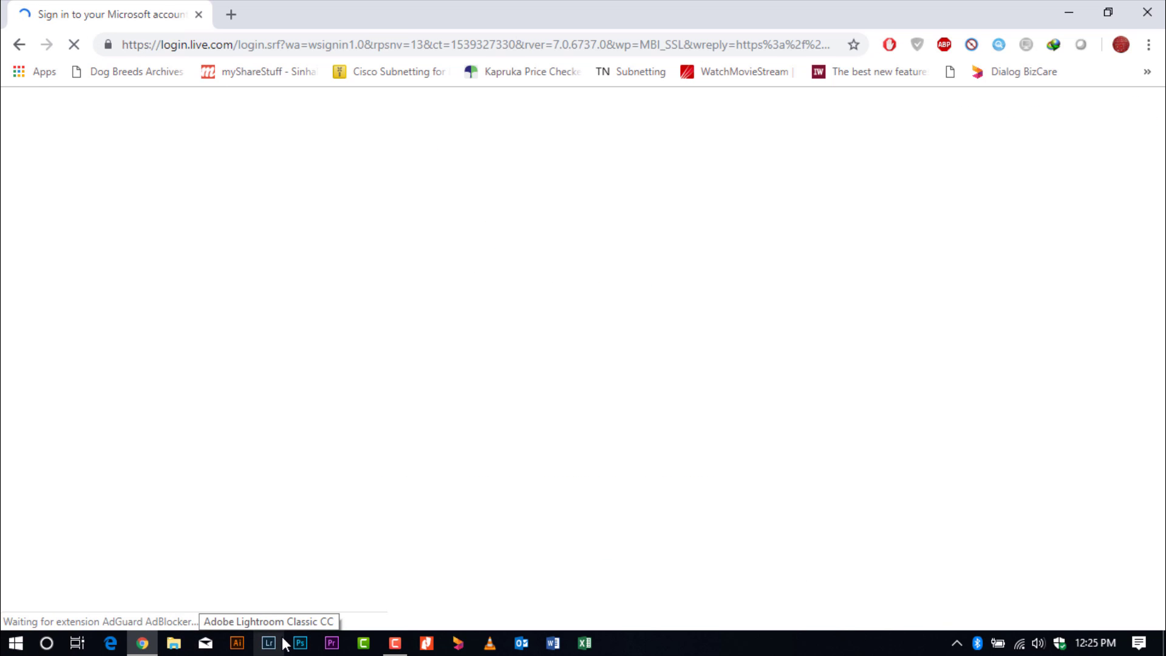
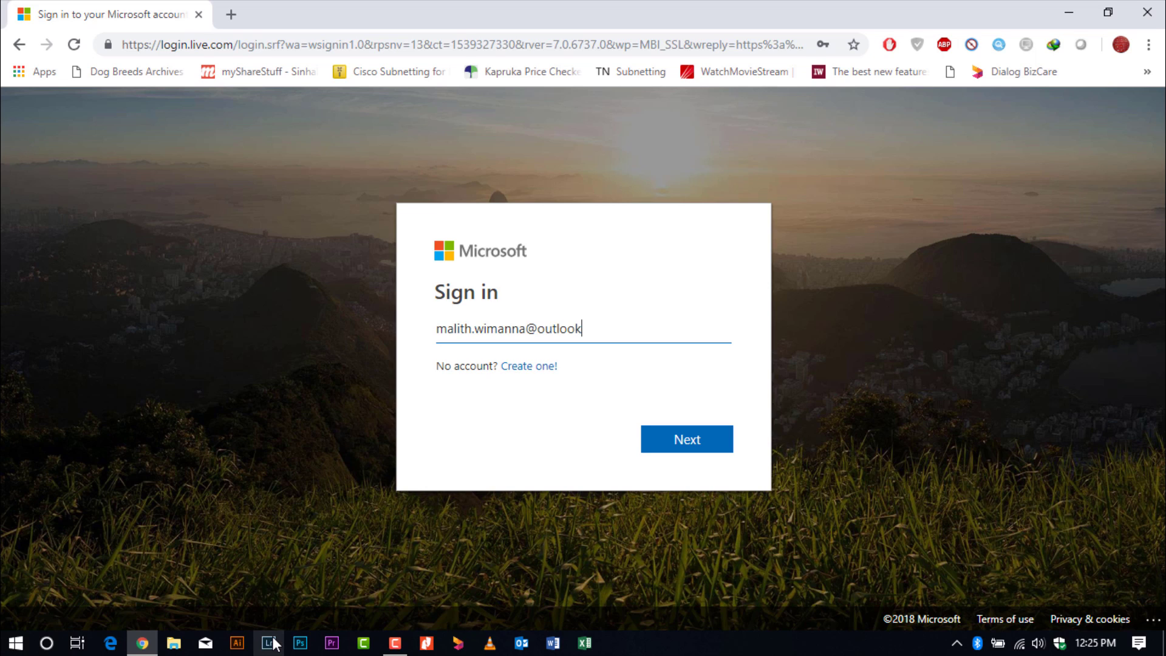
{"action": "key", "text": "Return"}
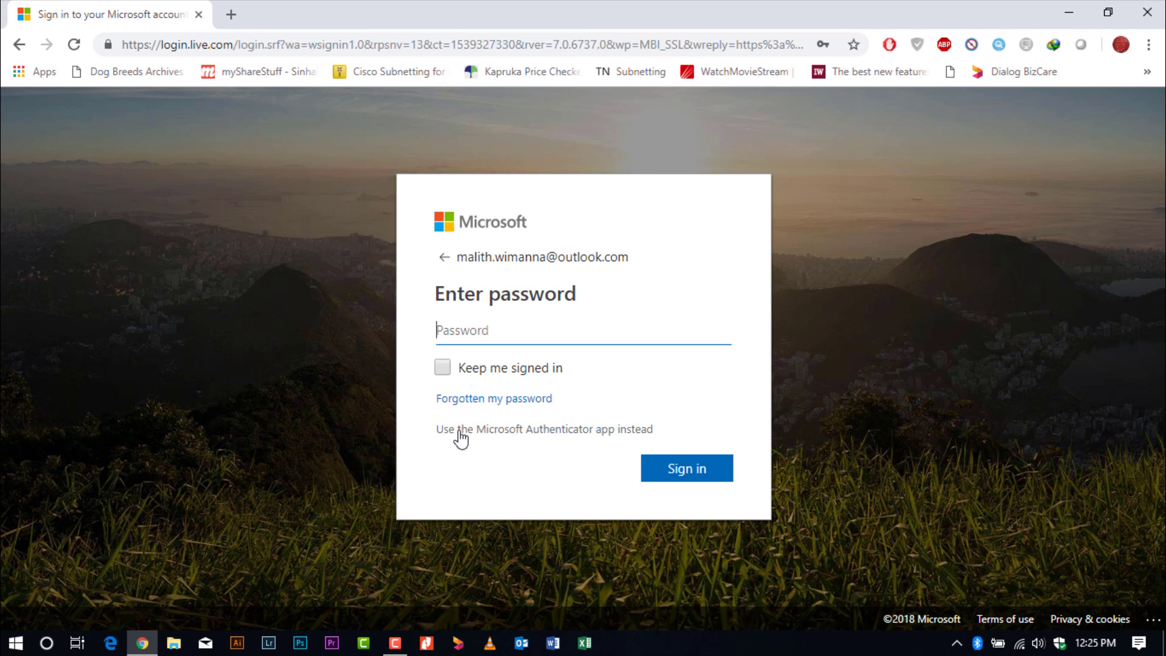
{"action": "left_click", "coordinate": [606, 431]}
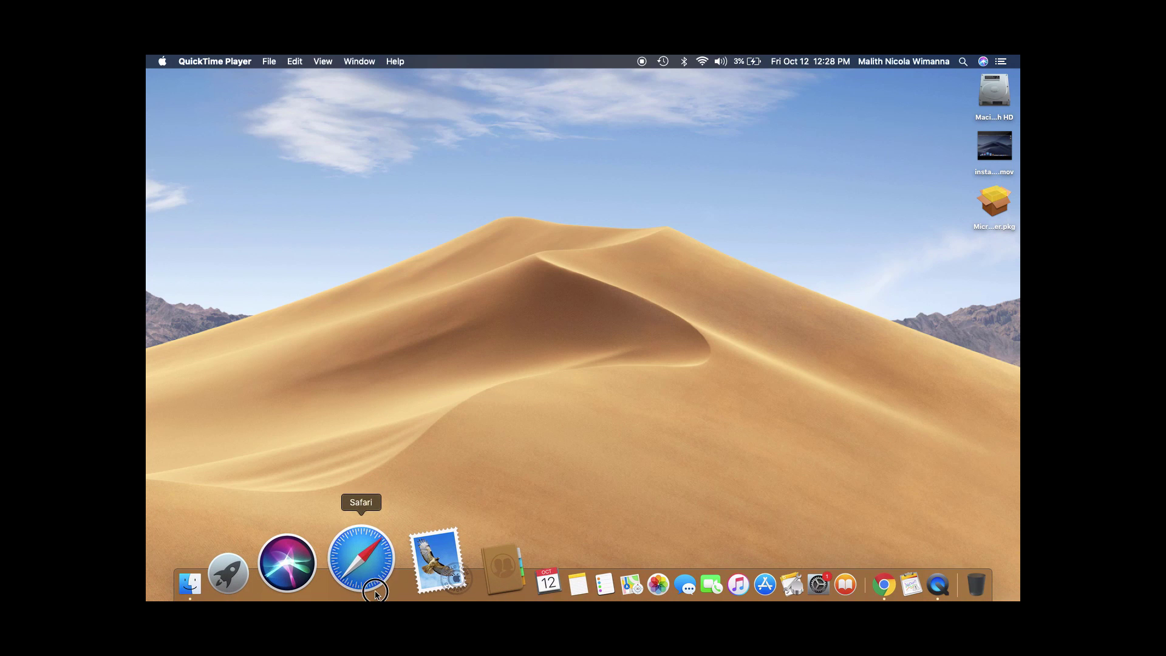
In Safari, go to outlook.com, choose Sign in, and submit the account e-mail.
{"action": "left_click", "coordinate": [375, 596]}
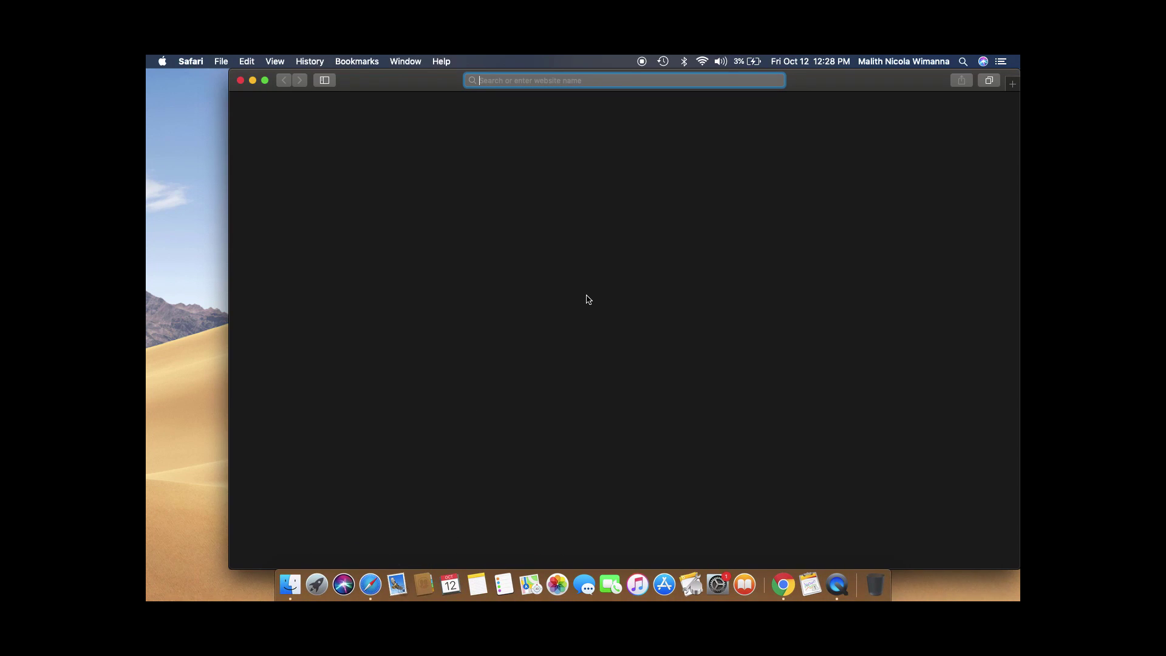
{"action": "type", "text": "outlook.com"}
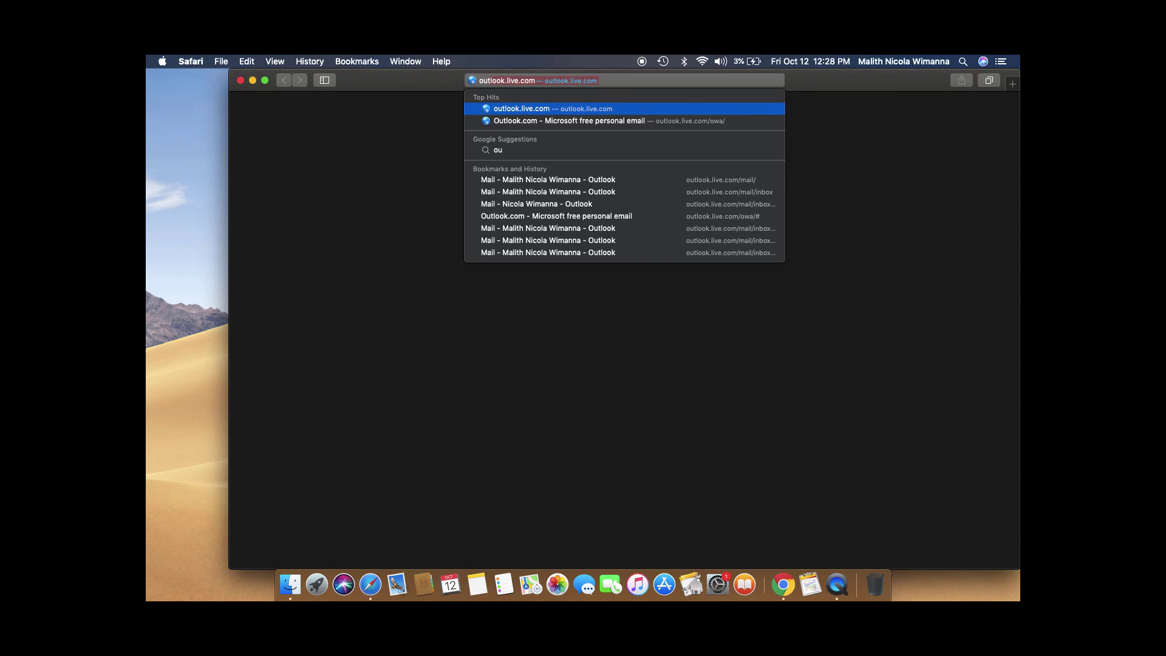
{"action": "key", "text": "Return"}
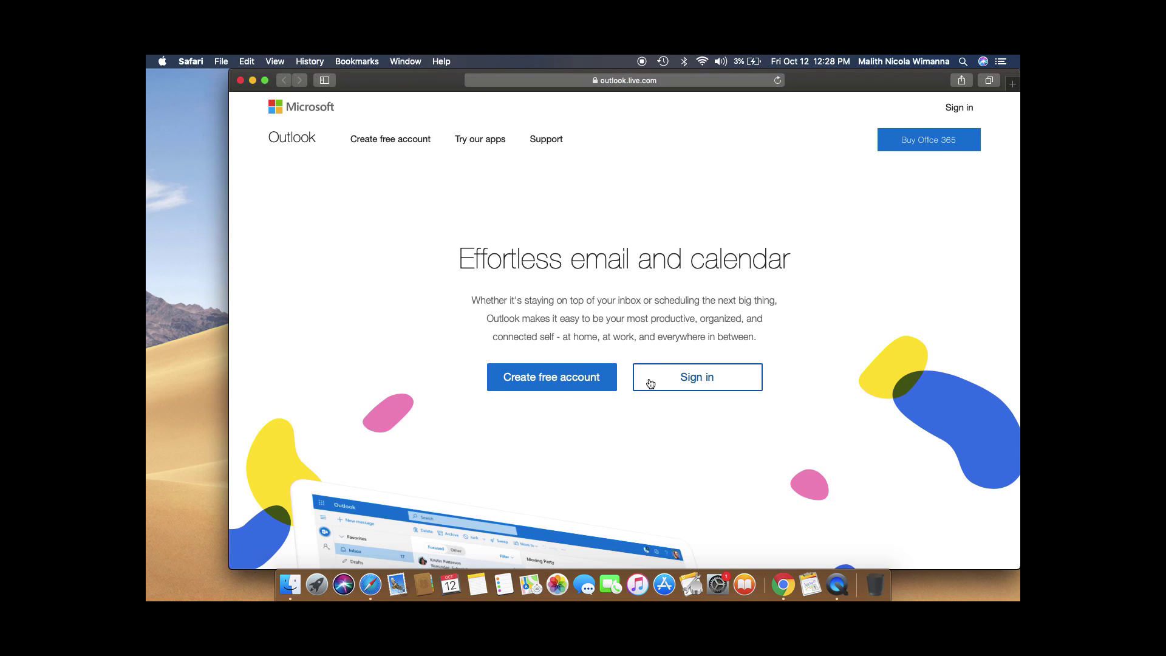
{"action": "left_click", "coordinate": [650, 383]}
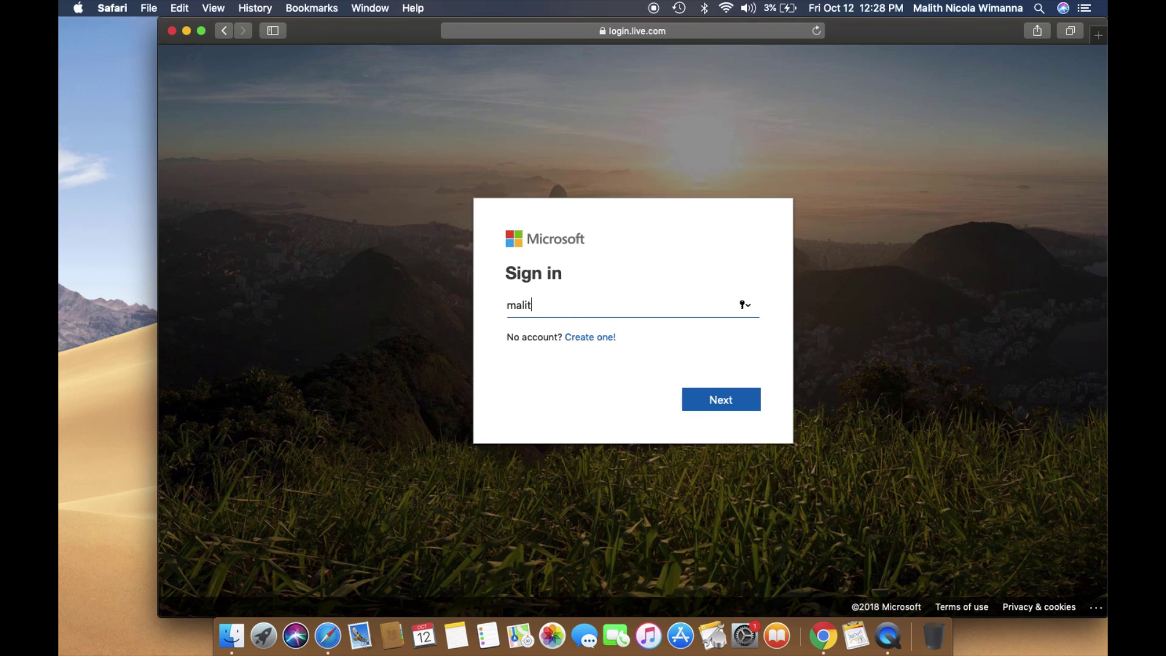
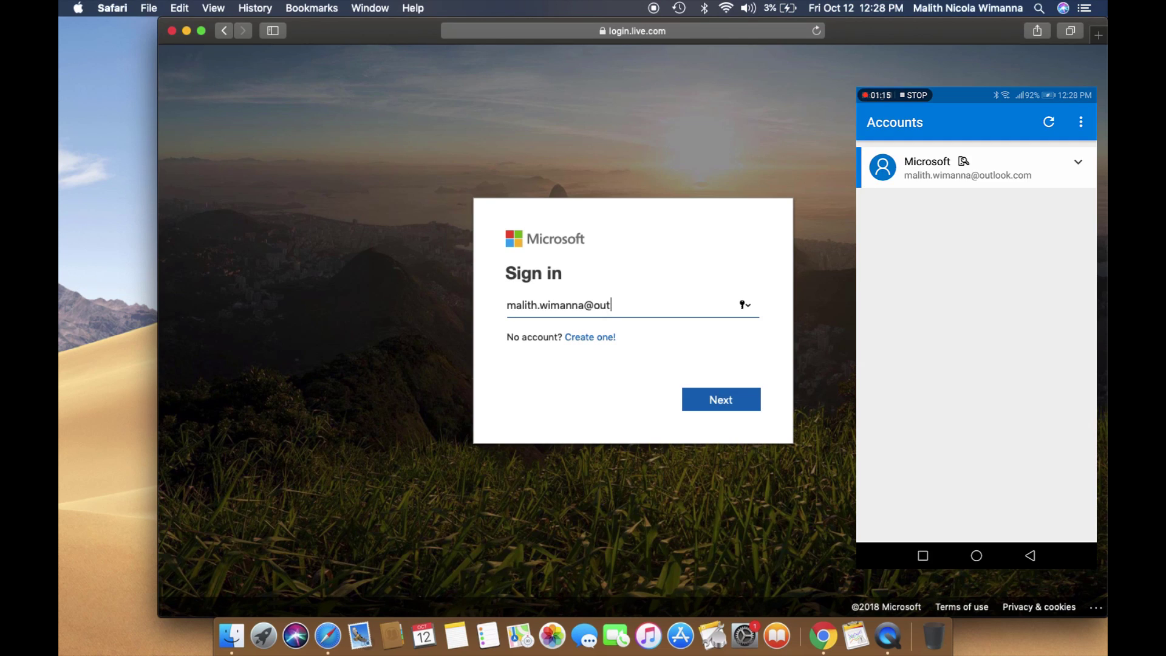
{"action": "key", "text": "Return"}
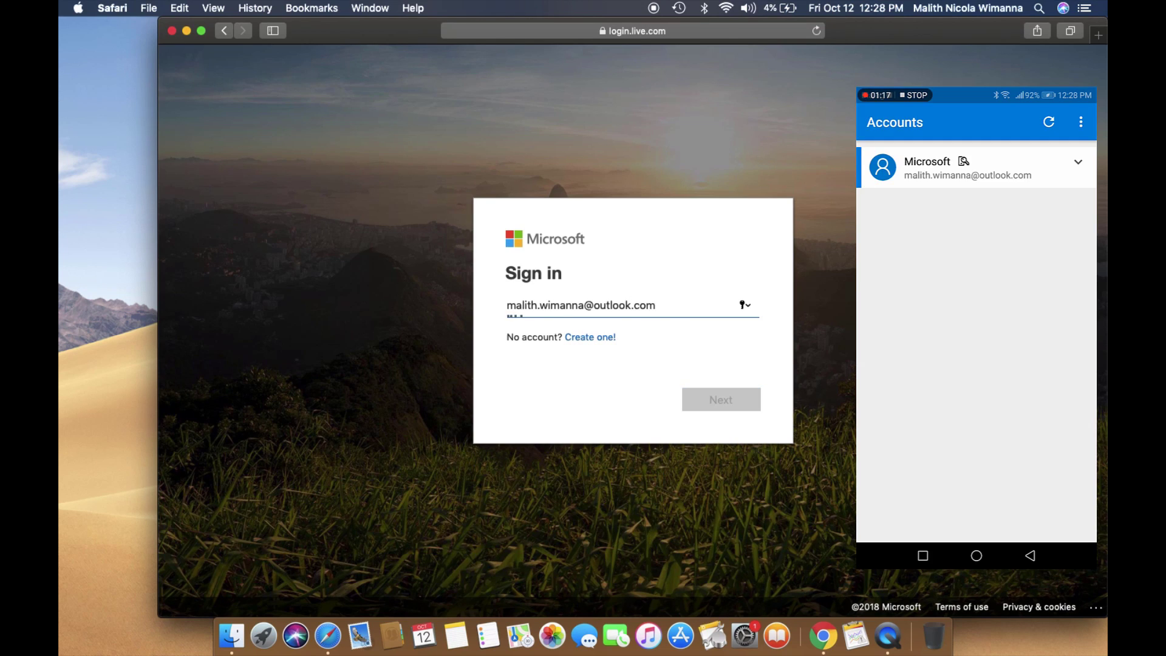